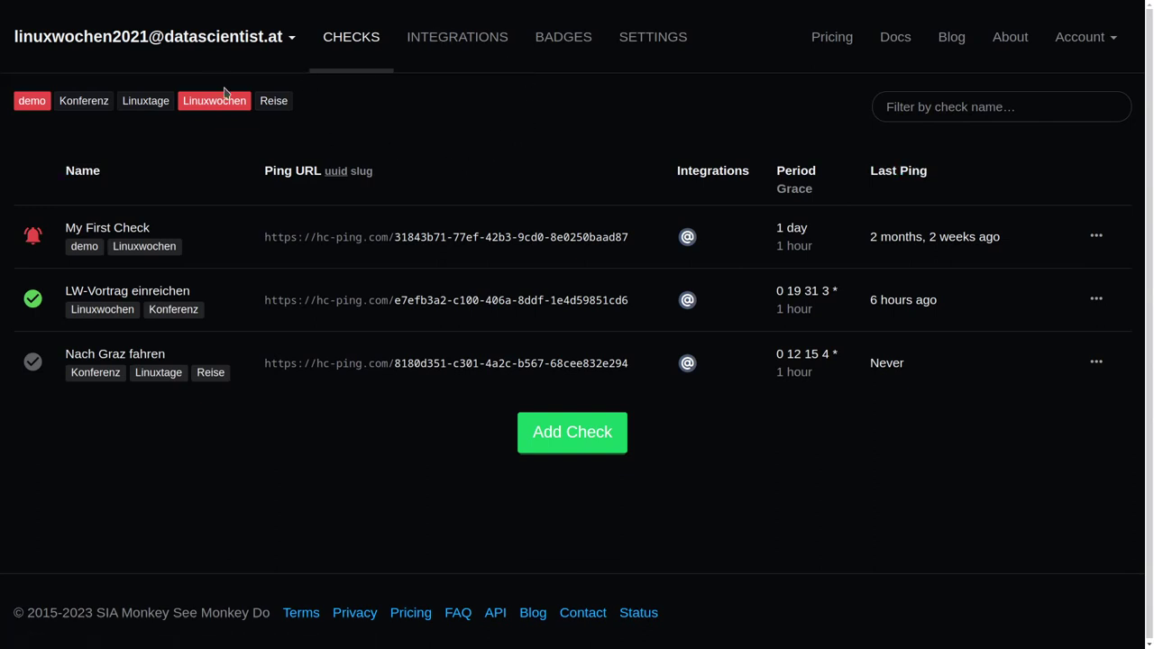
click(291, 42)
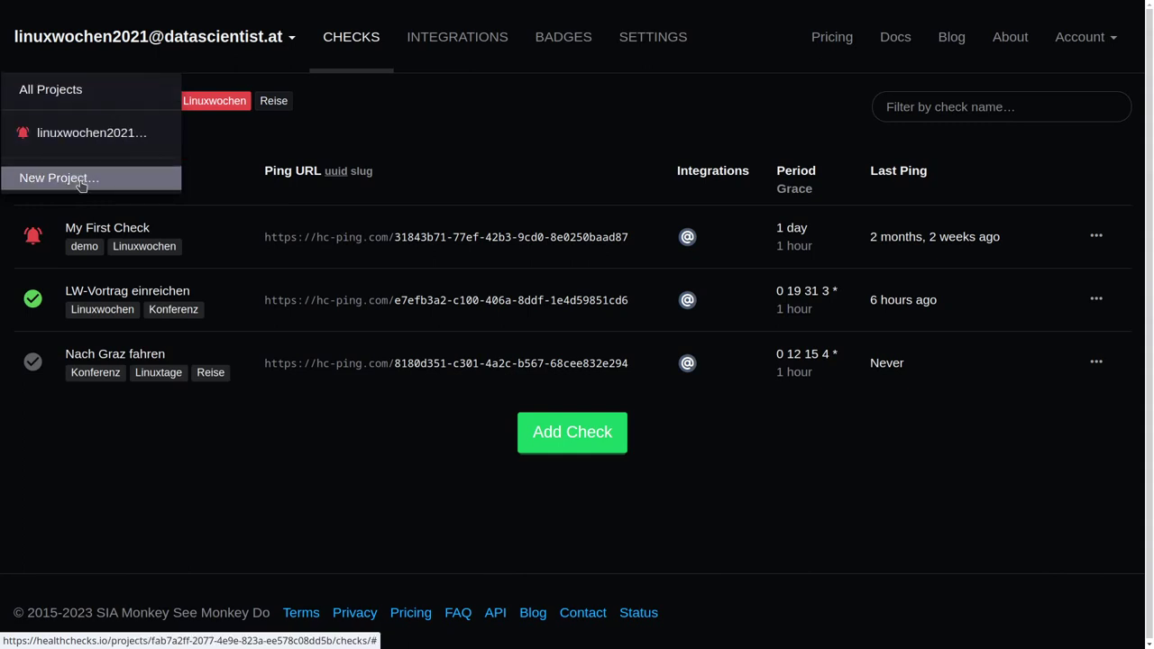
click(293, 40)
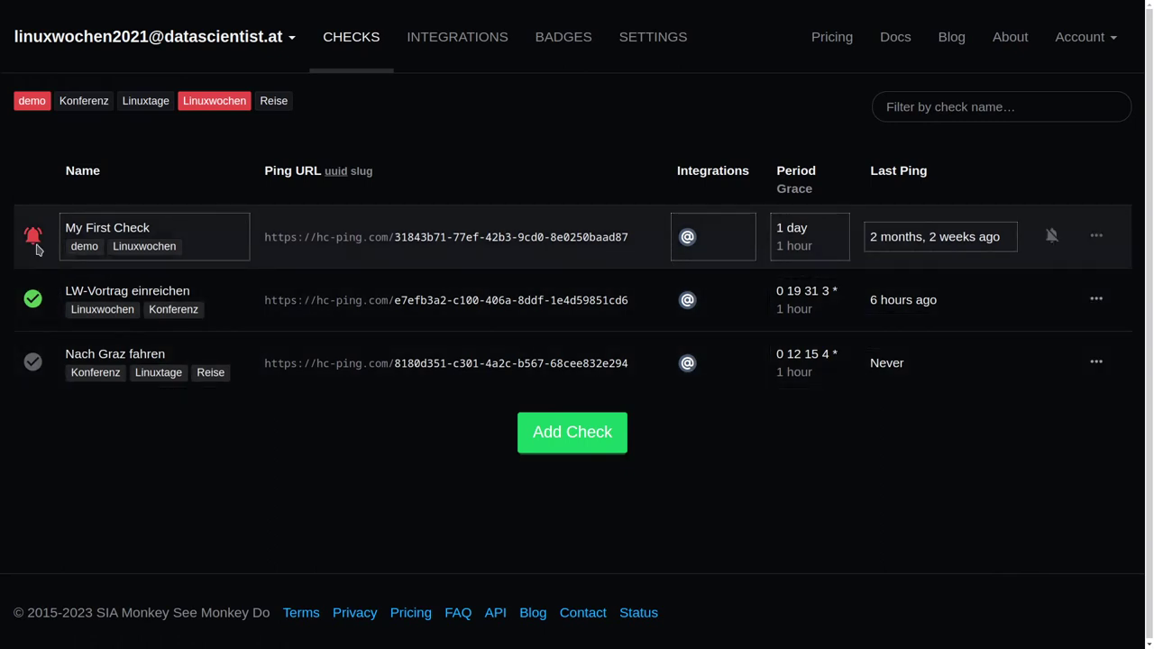
Switch to Konsole, run the prepared curl command to ping My First Check, and return to the Healthchecks.io checks list
key(alt+Tab)
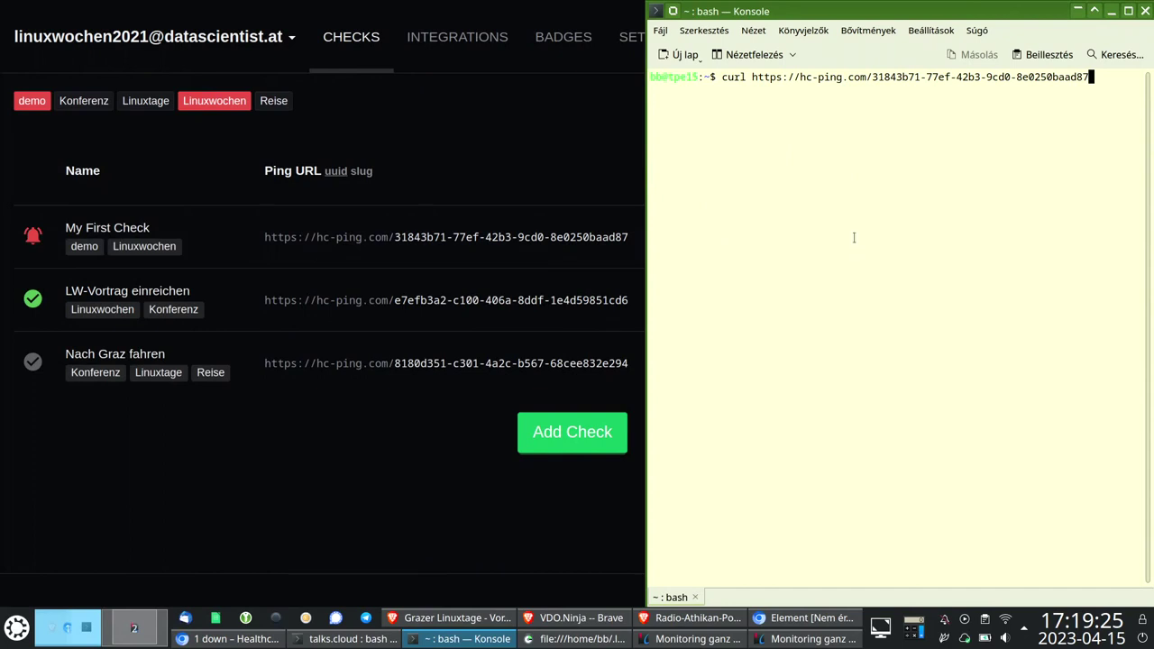
key(Return)
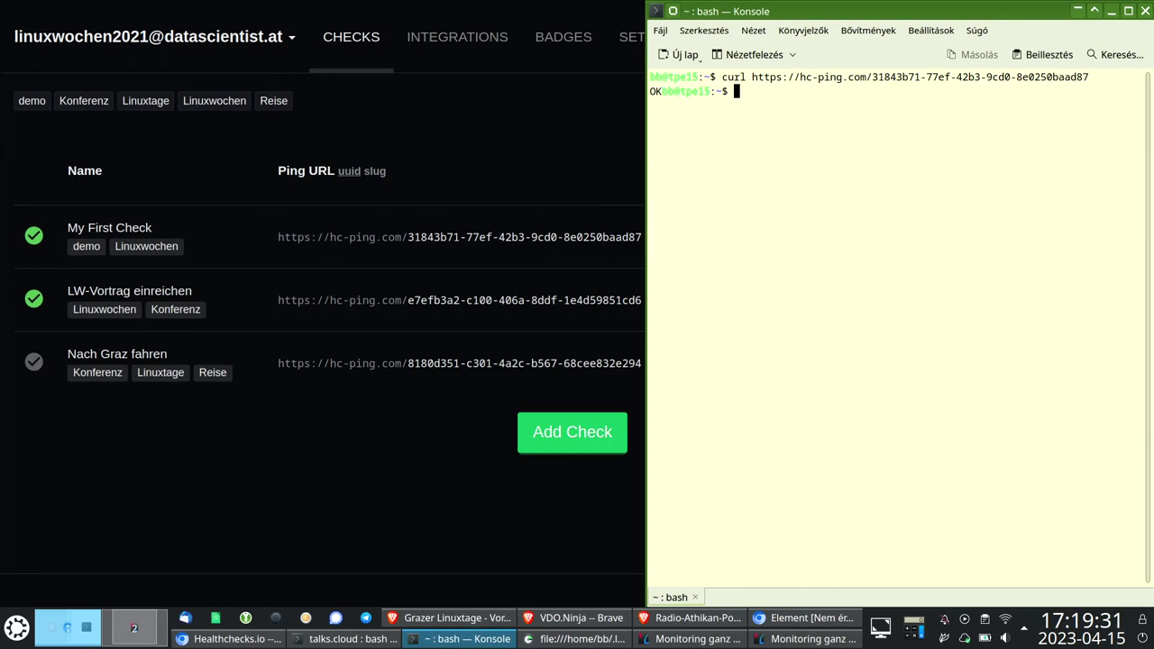
click(618, 353)
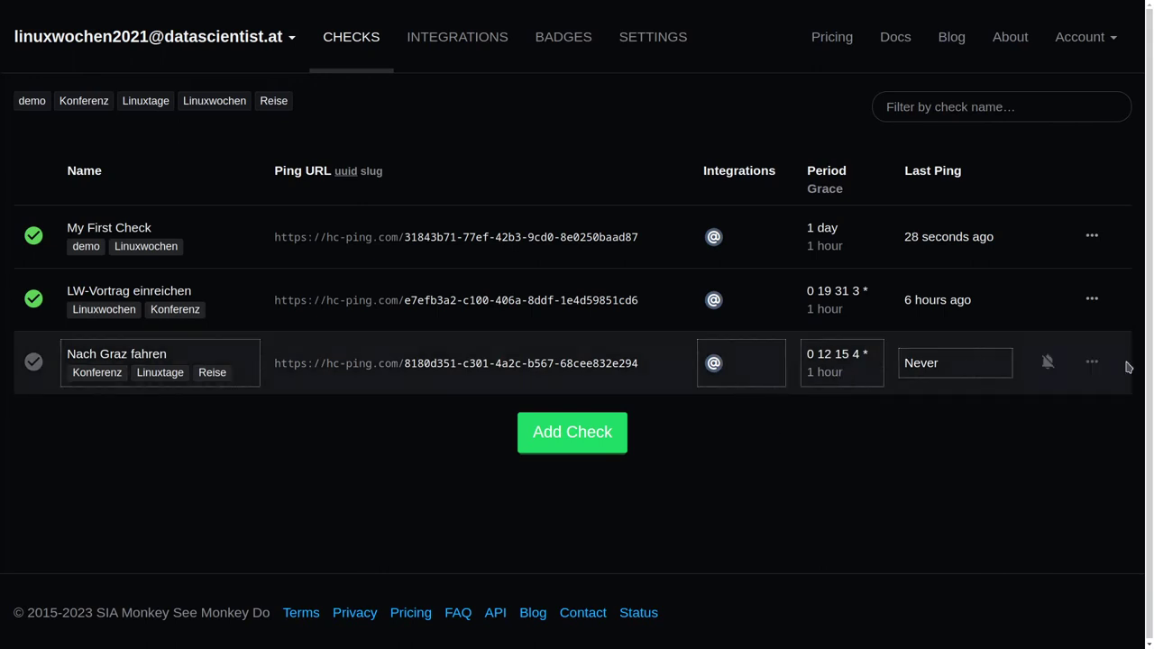
Open the details of the Nach Graz fahren check and send it a manual ping
click(1092, 364)
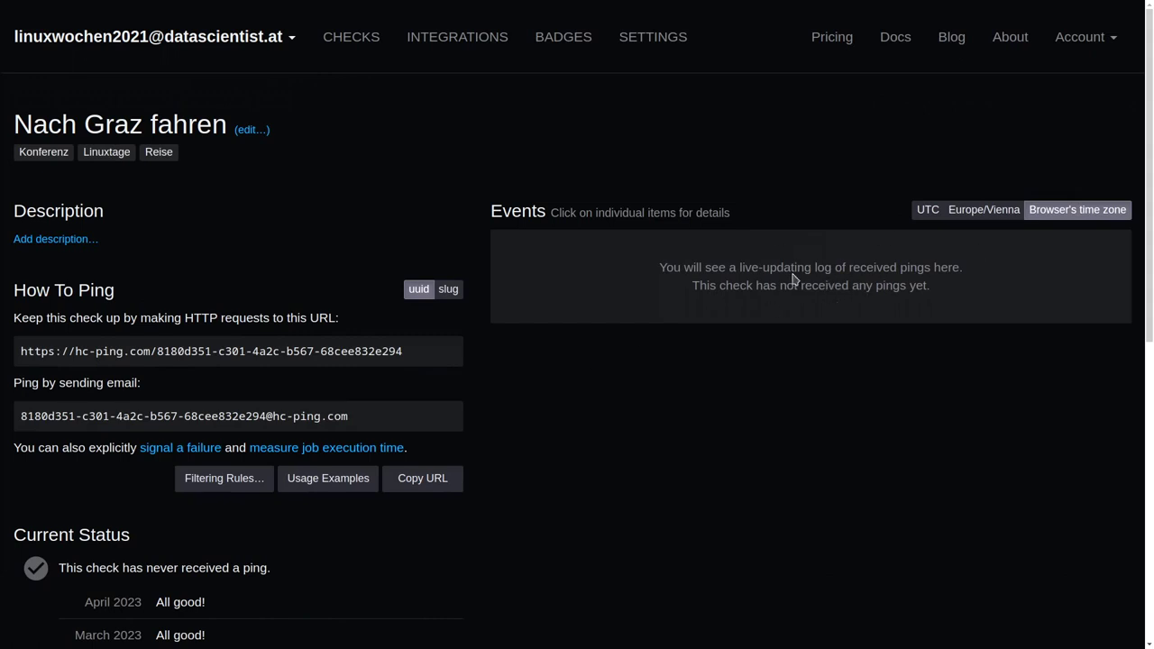
scroll(428, 348, down, 1)
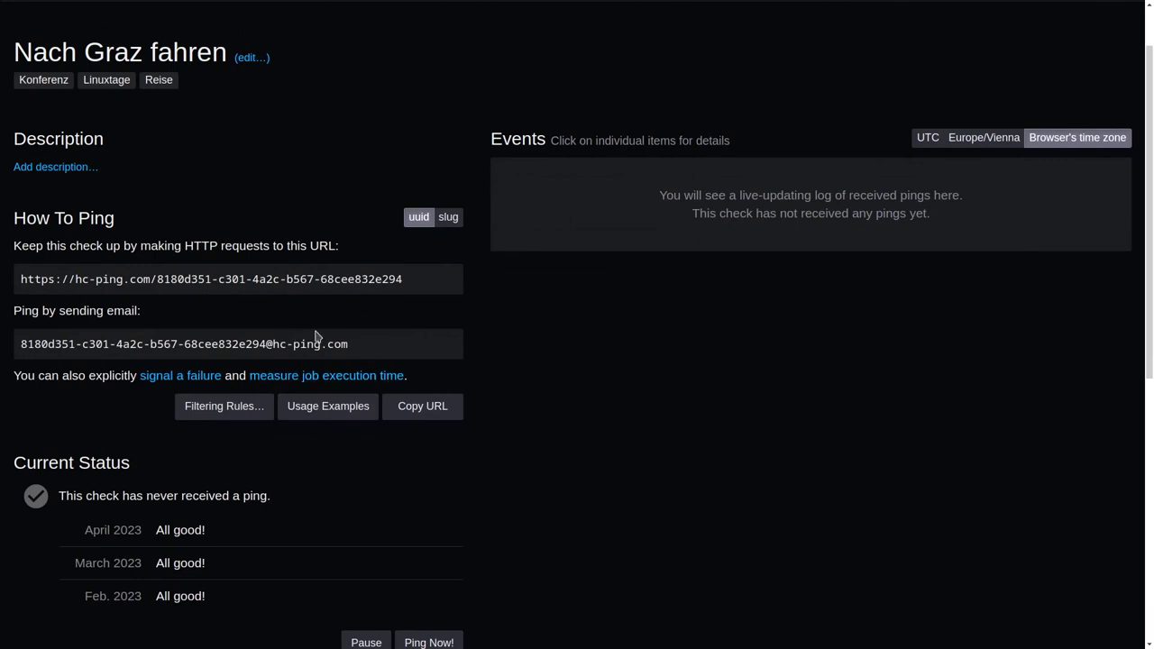
scroll(434, 305, down, 3)
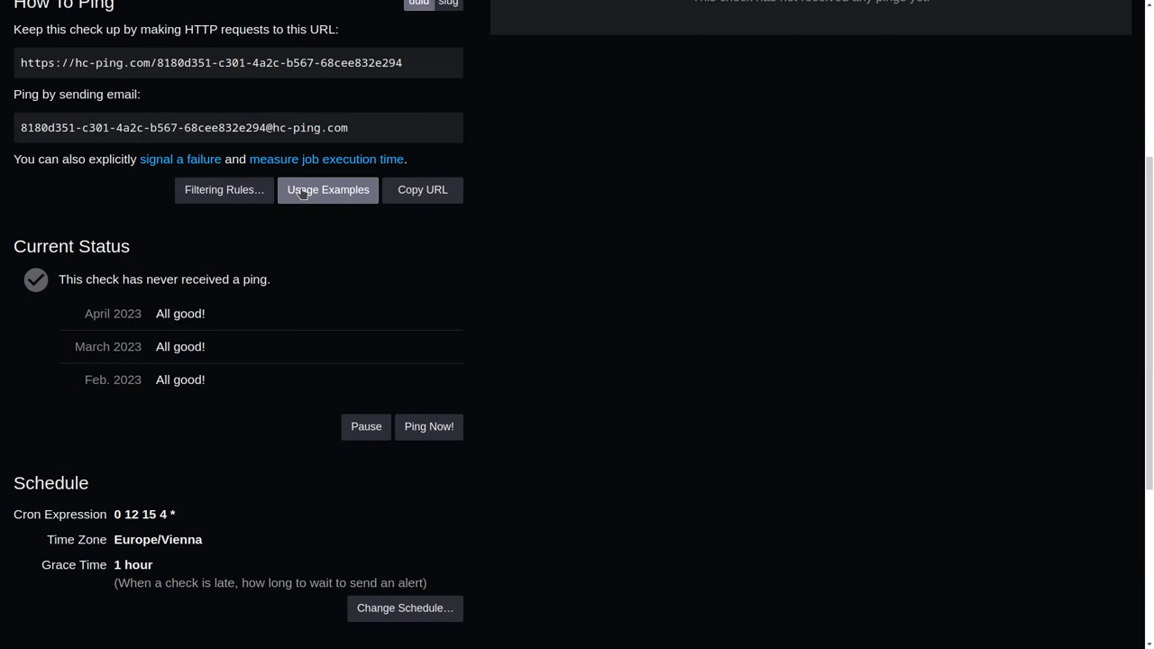
click(436, 436)
Examine the details of ping #1 in the check's event log and close them
scroll(432, 381, up, 3)
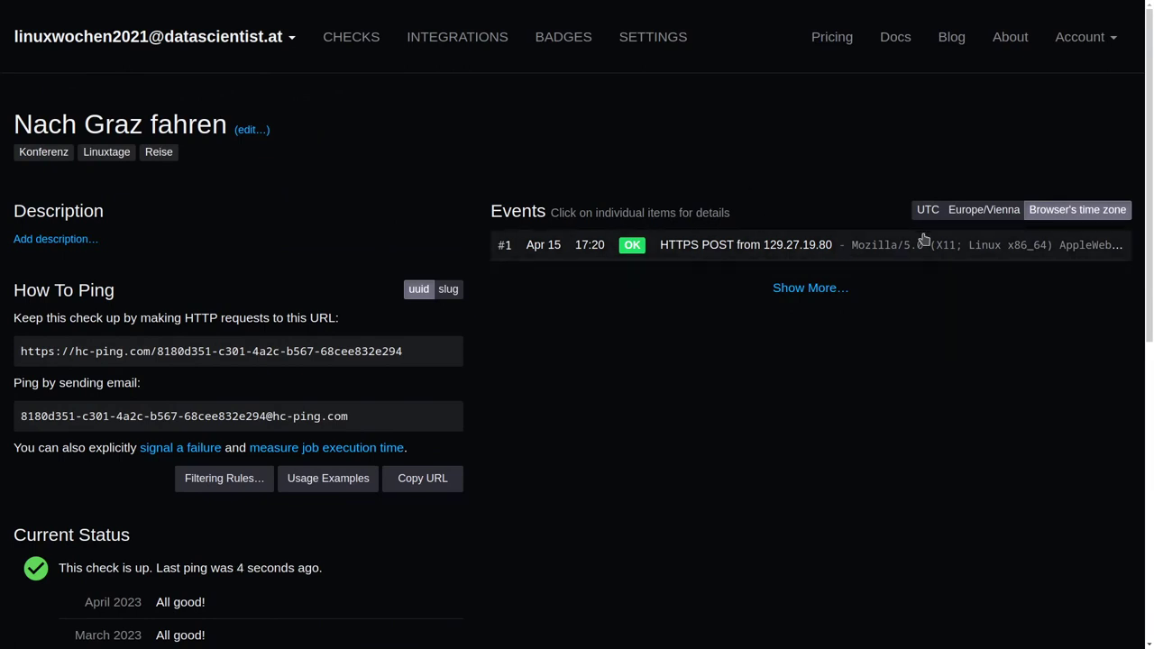
click(783, 252)
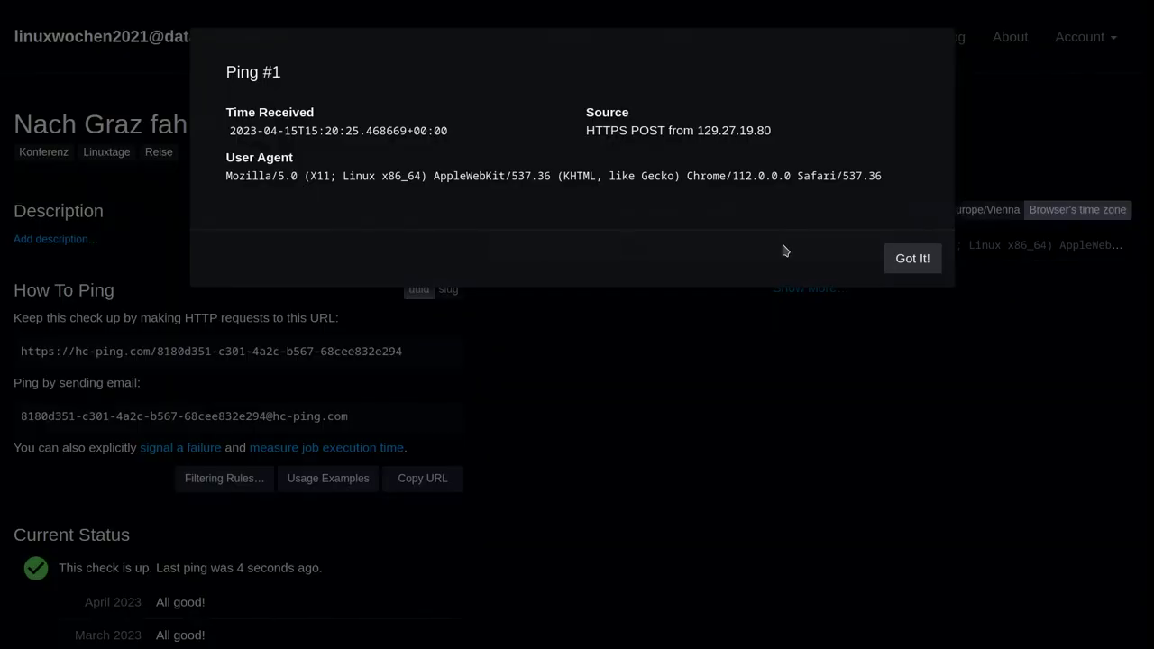
click(910, 259)
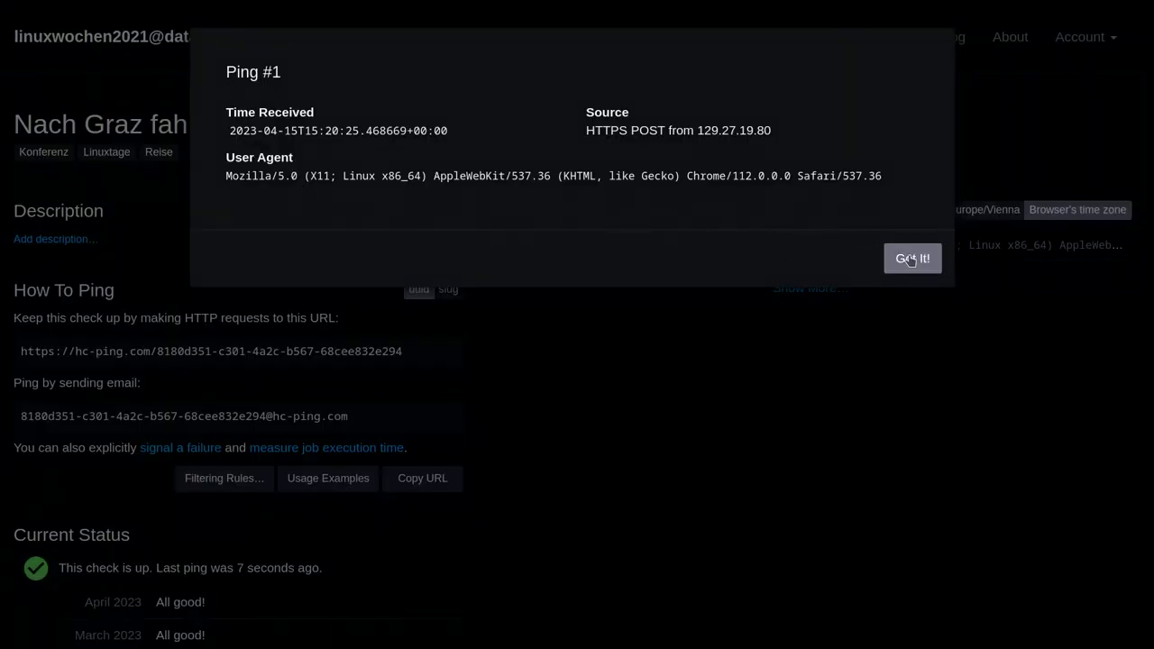
Review the cron schedule and expected ping dates of the Nach Graz fahren check, leaving the schedule dialog without saving
scroll(586, 321, down, 3)
scroll(586, 321, down, 5)
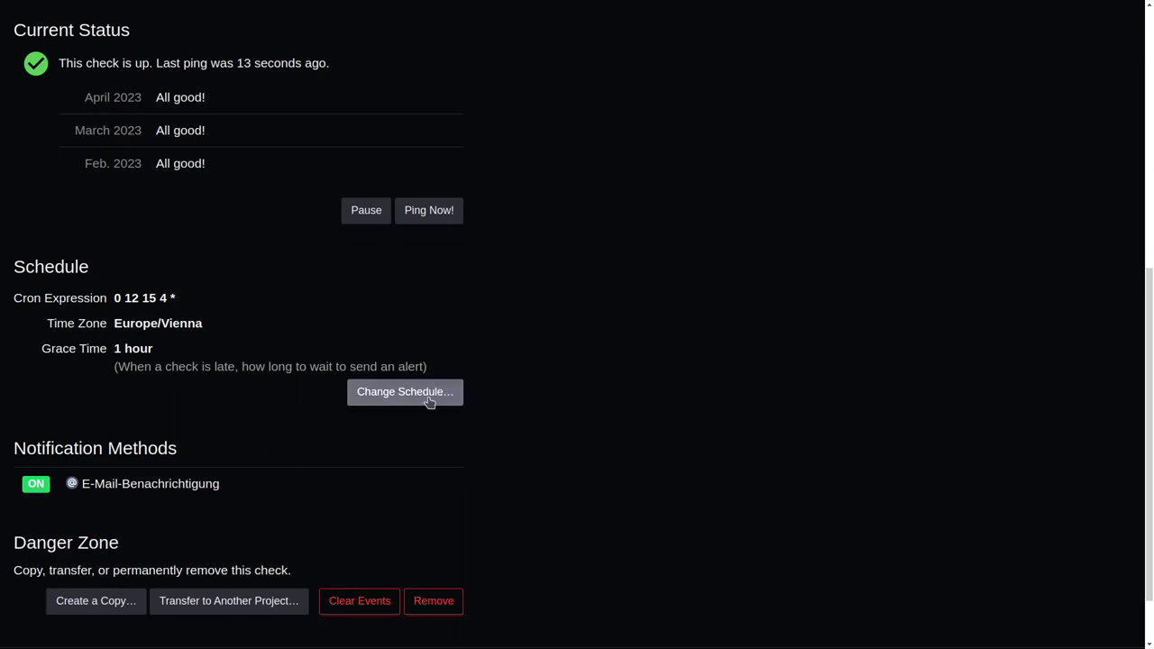
click(429, 402)
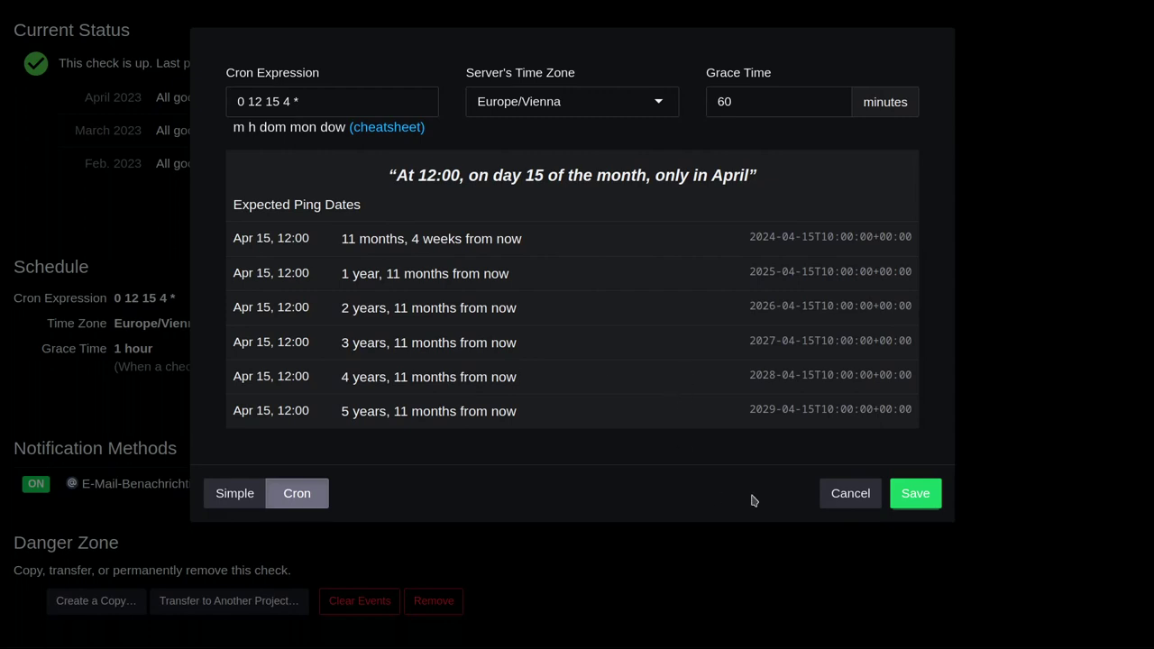
click(831, 491)
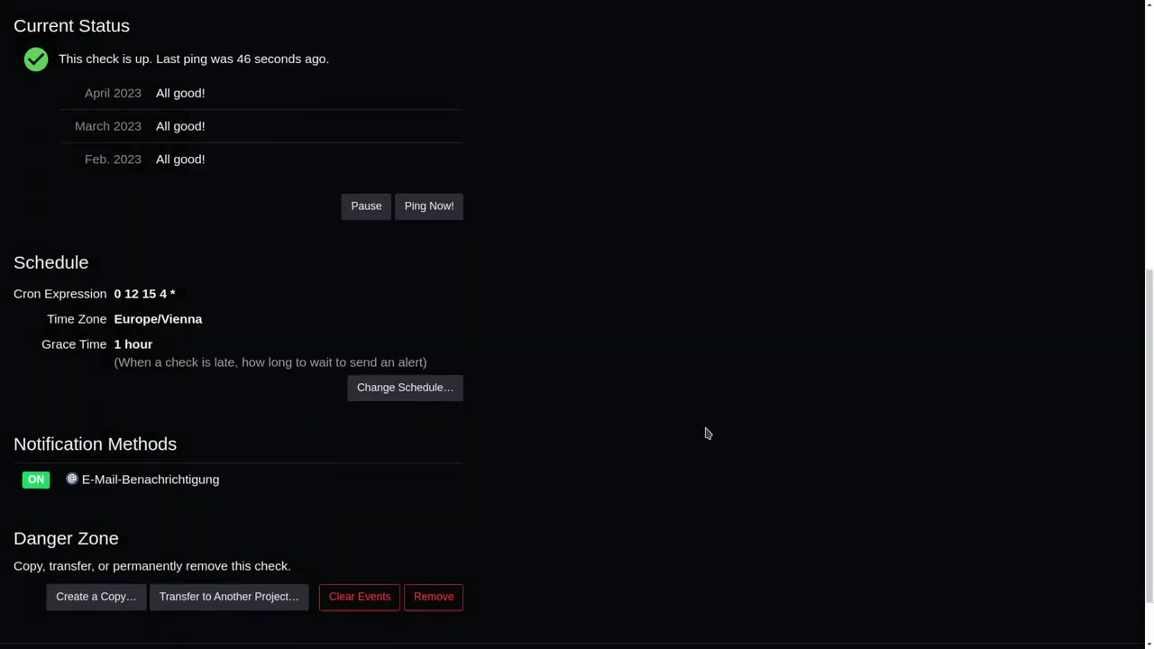
Return from the check's details to the current project's checks list
scroll(631, 468, down, 2)
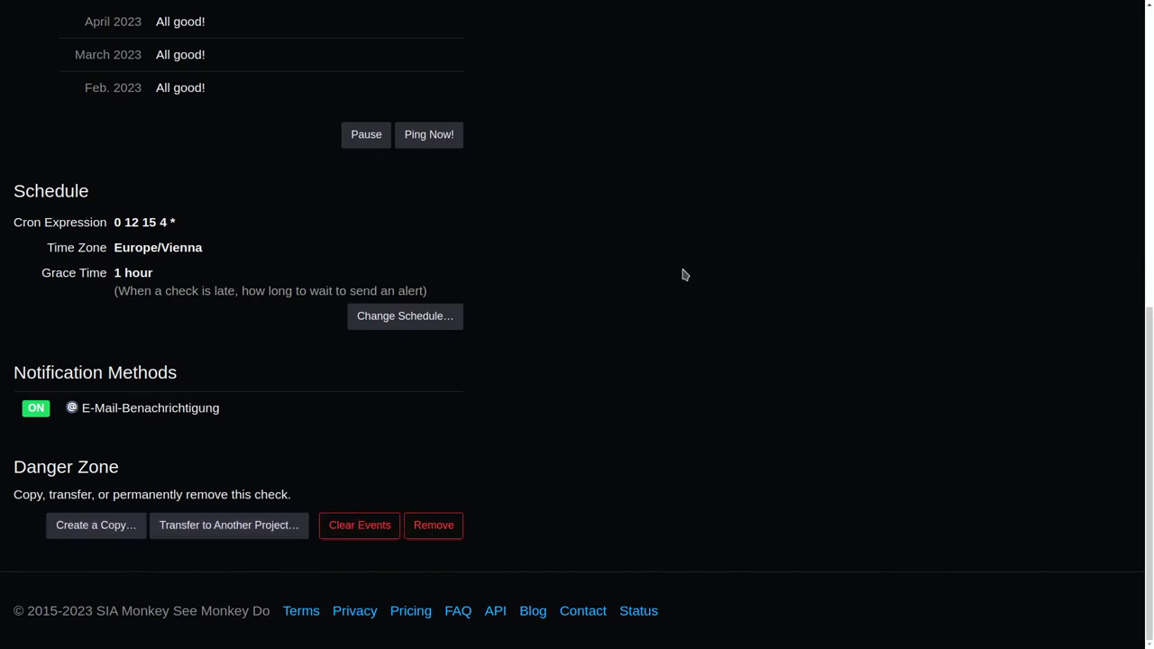
scroll(684, 275, up, 6)
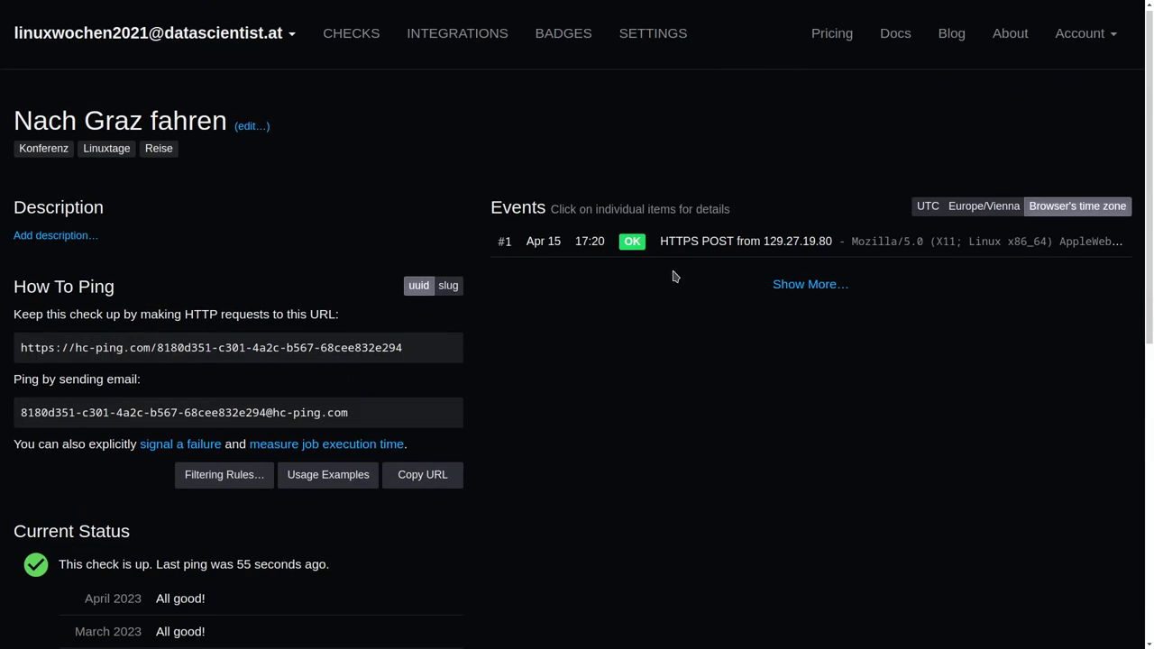
click(192, 39)
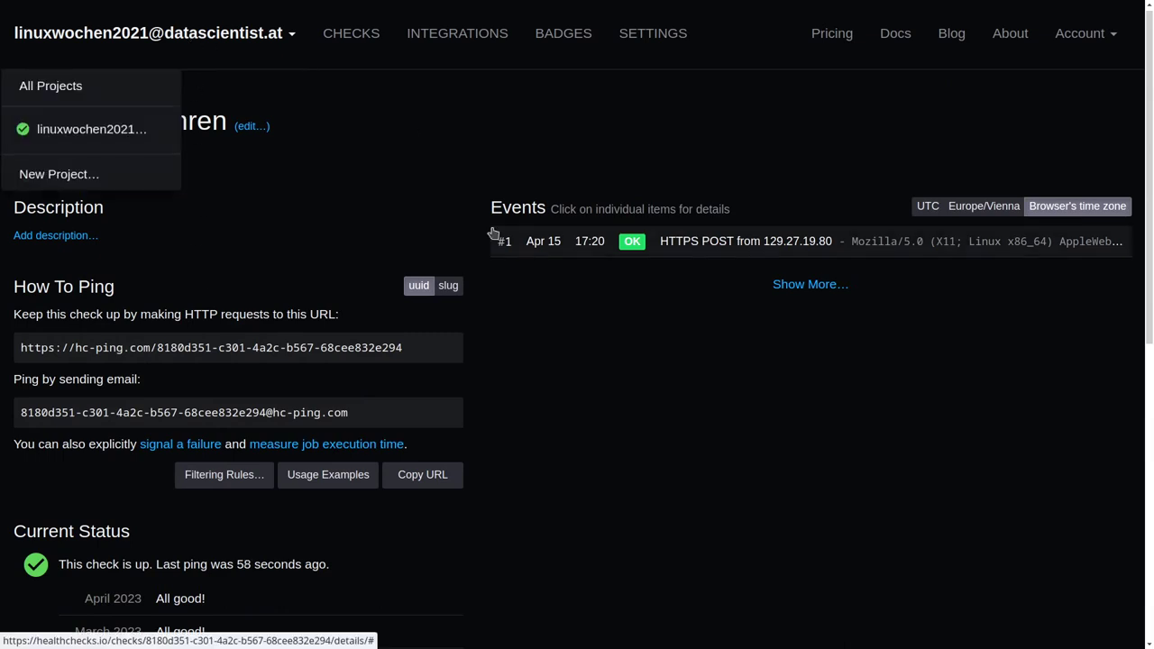
click(88, 135)
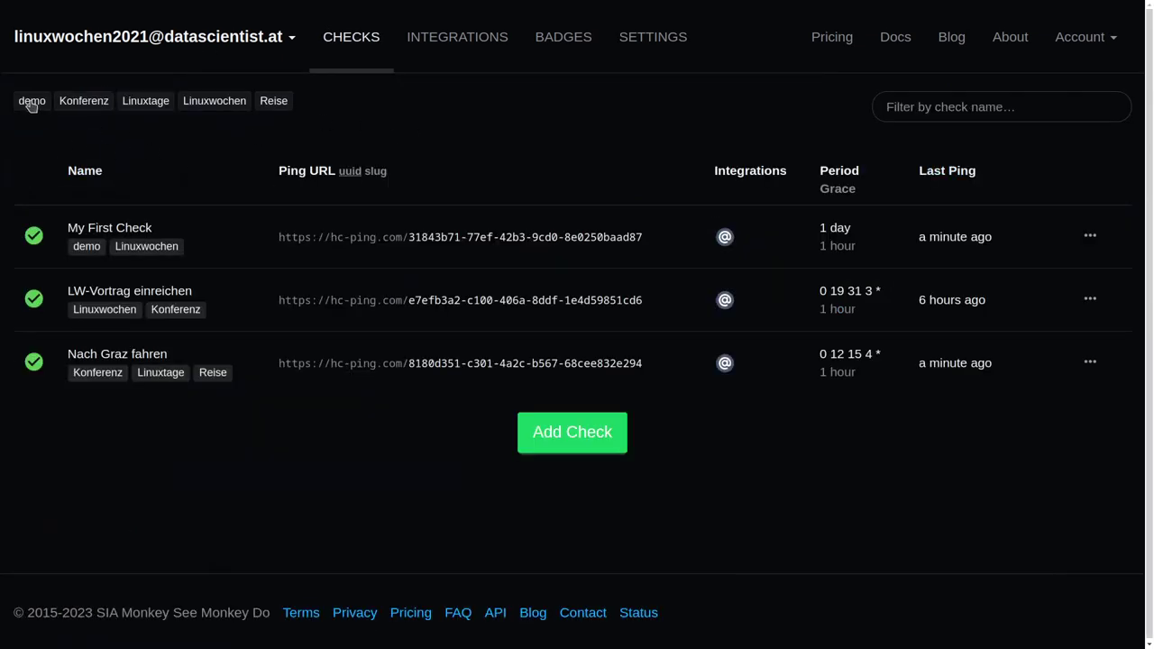
Filter the checks by the Konferenz tag, switch the filter to Linuxtage, and clear it to list all checks
click(94, 105)
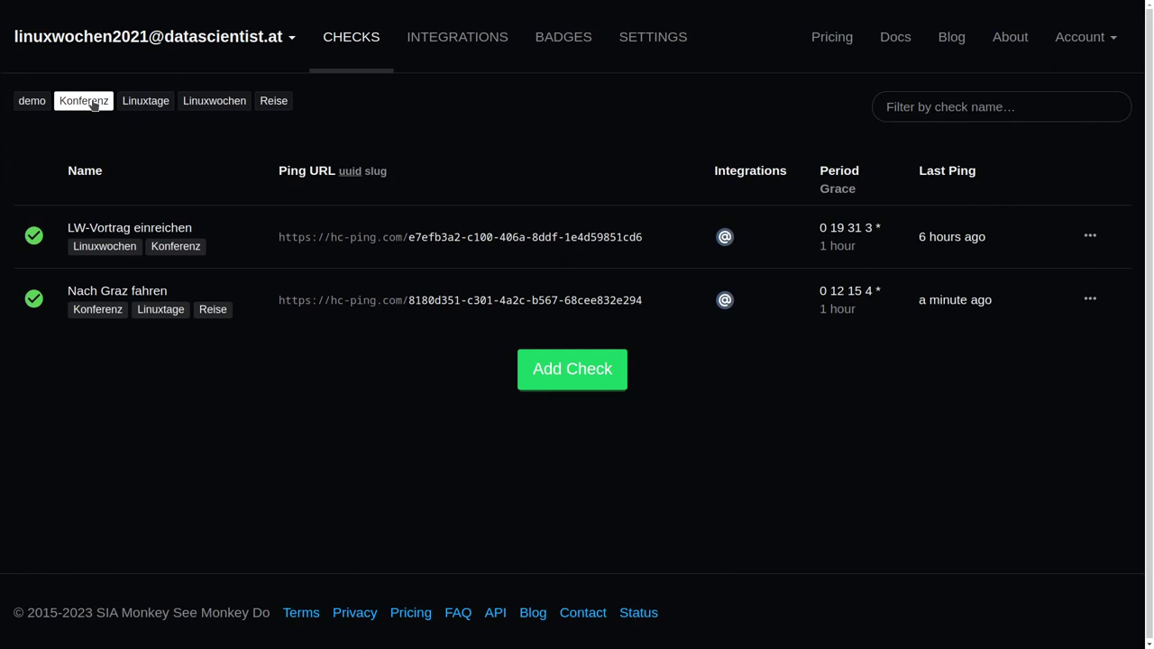
click(149, 113)
click(88, 100)
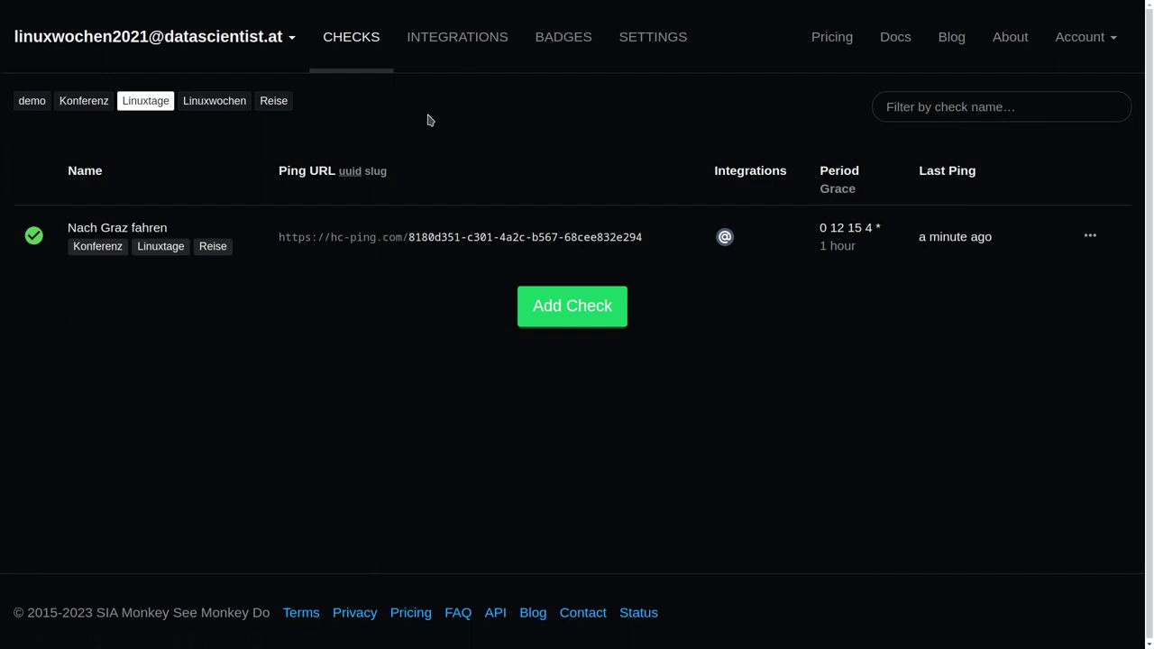
click(151, 105)
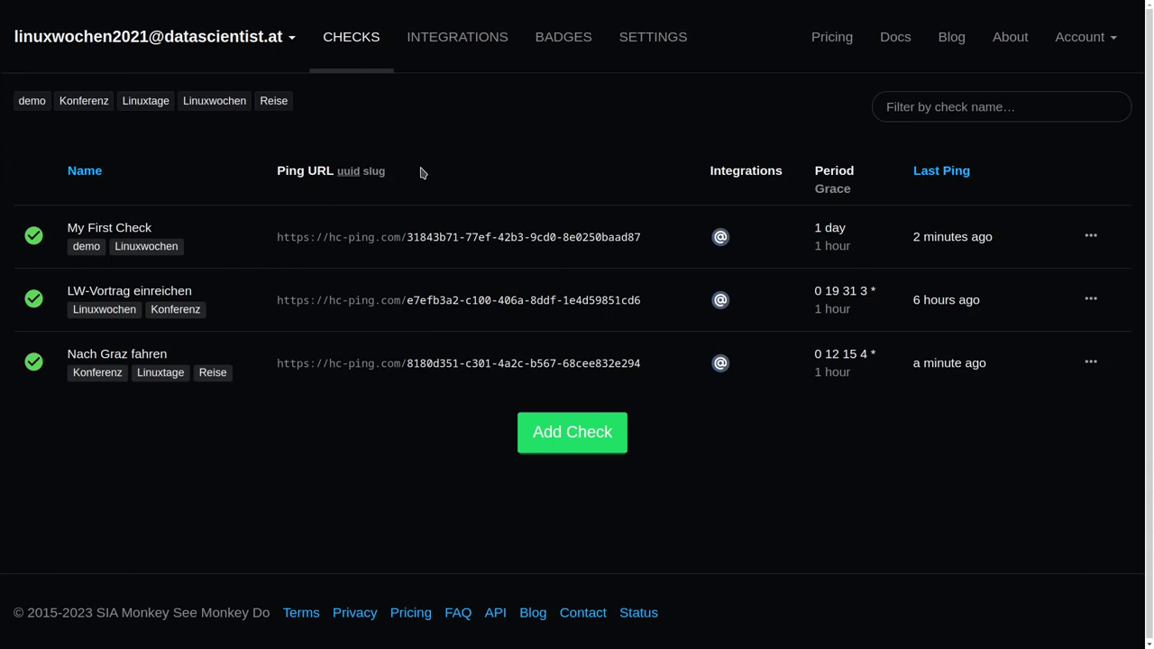
Open the project's integrations and look through the notification services that can be added
click(459, 49)
scroll(529, 281, down, 2)
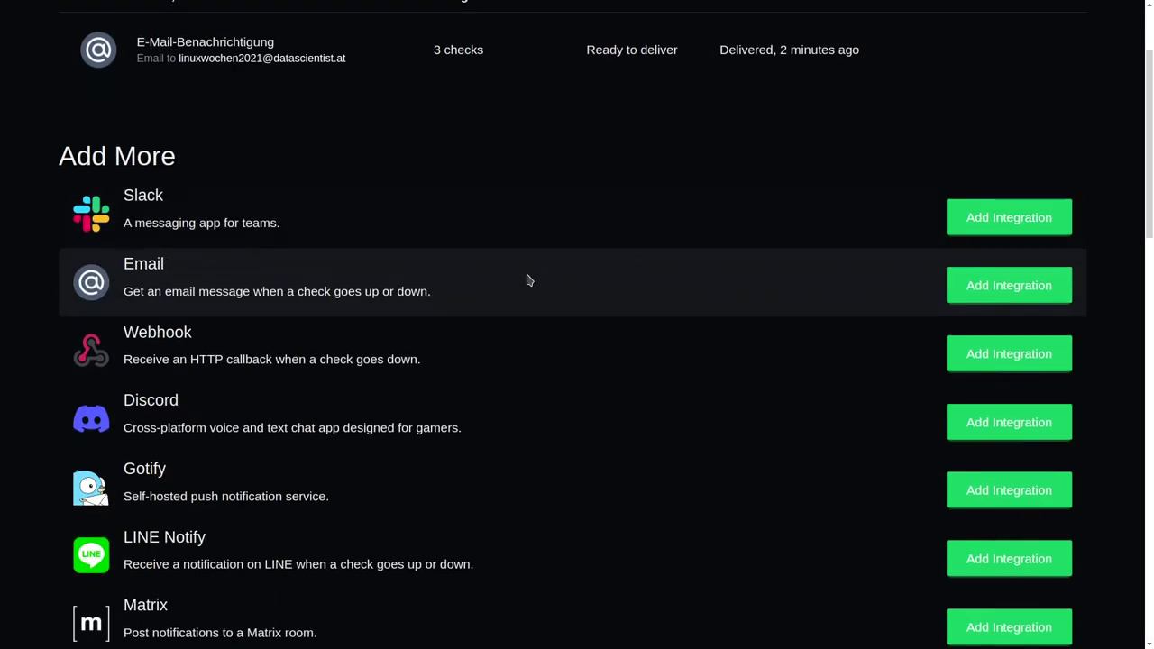
scroll(526, 270, down, 3)
scroll(599, 221, down, 2)
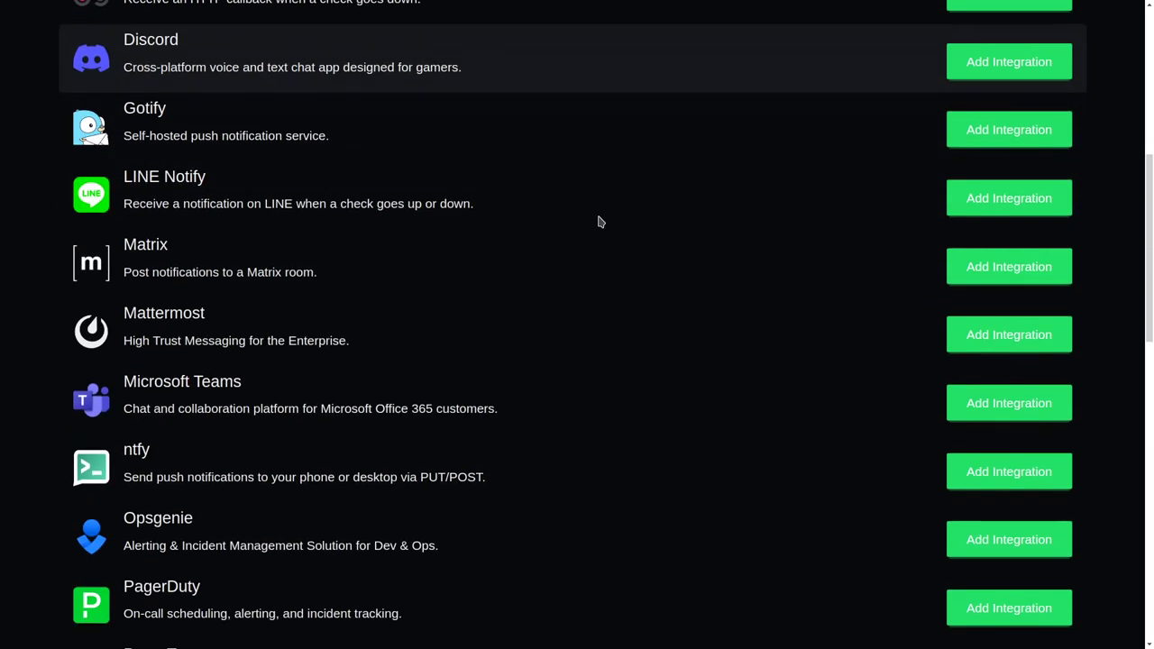
scroll(601, 221, down, 3)
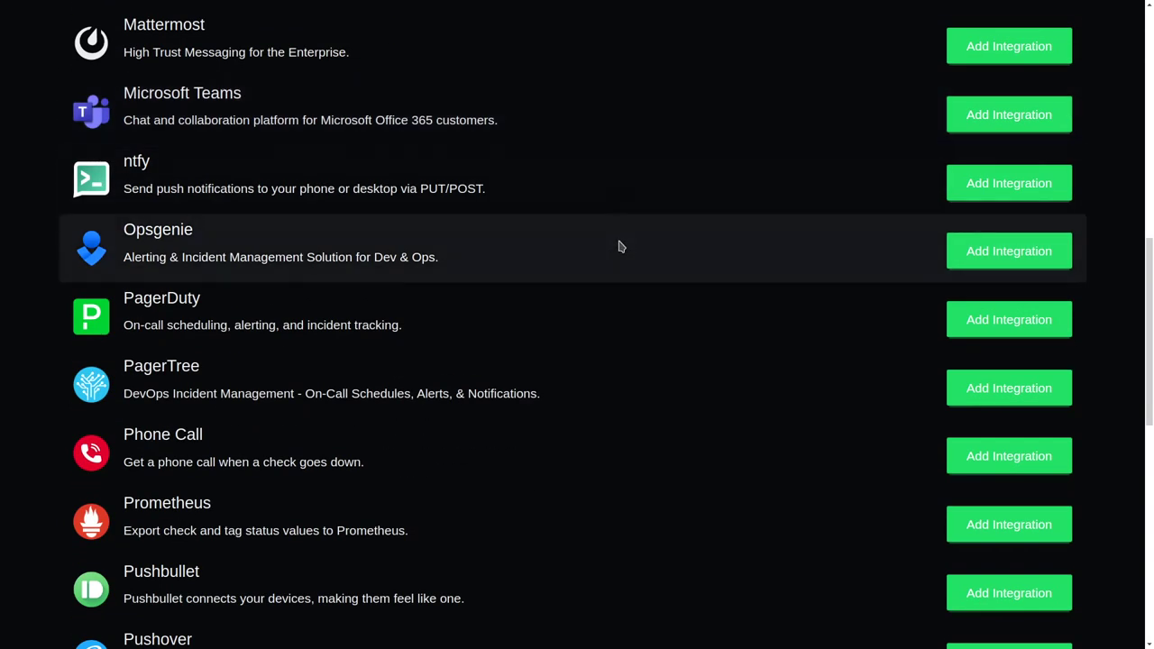
scroll(622, 248, down, 3)
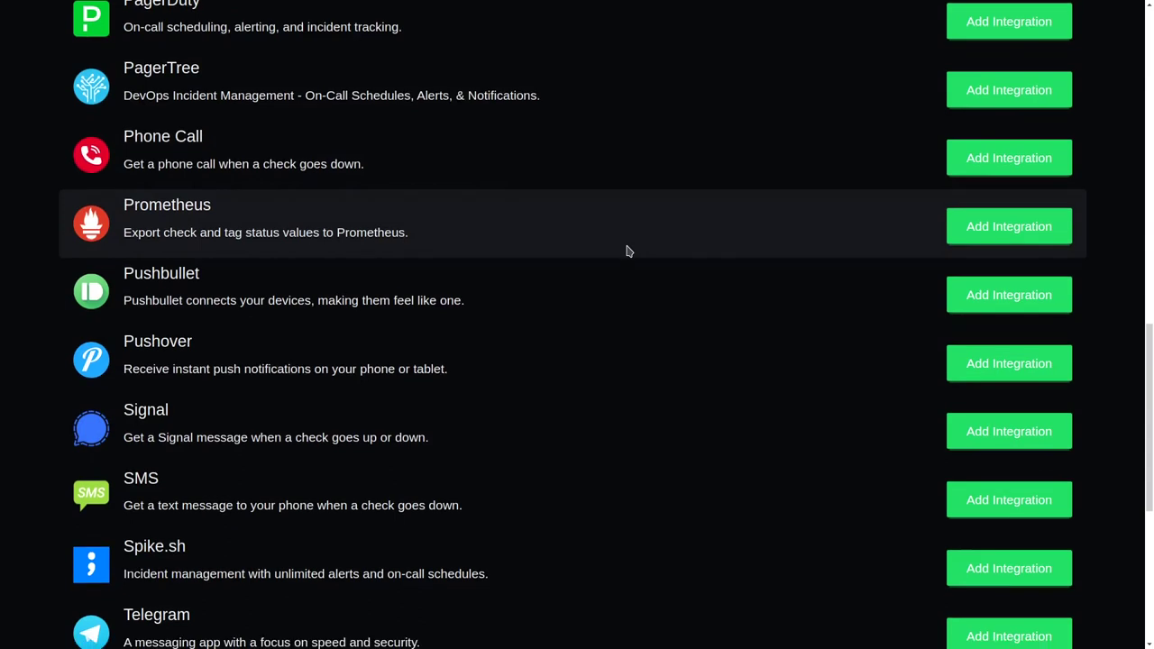
scroll(628, 251, down, 5)
scroll(626, 250, up, 5)
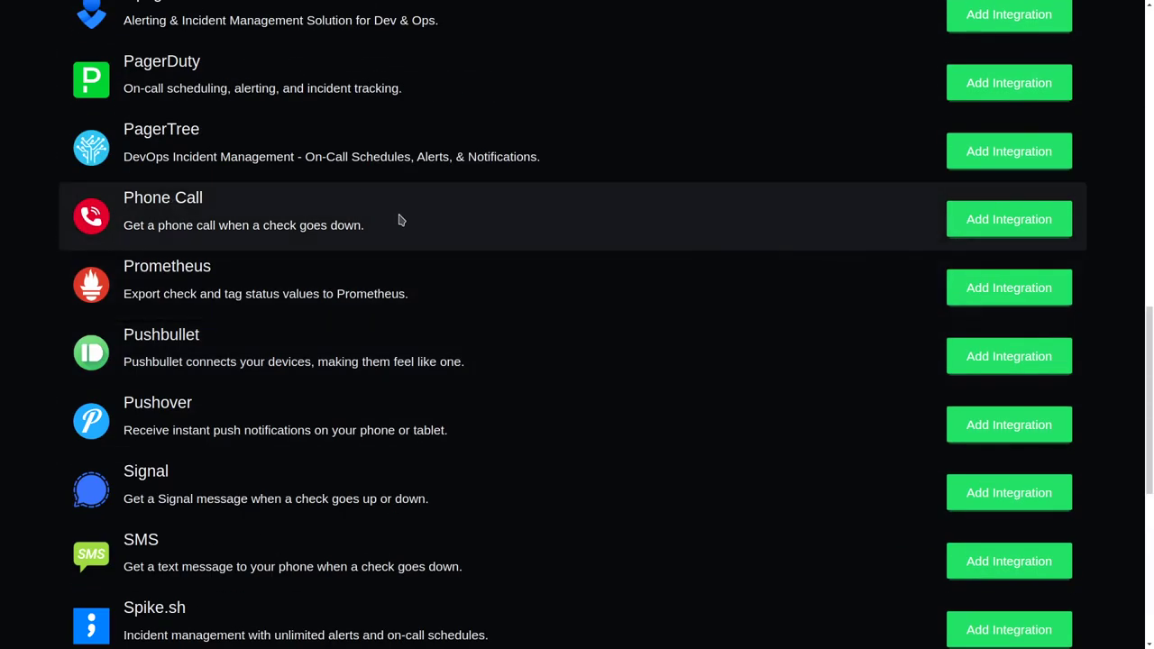
scroll(401, 218, up, 10)
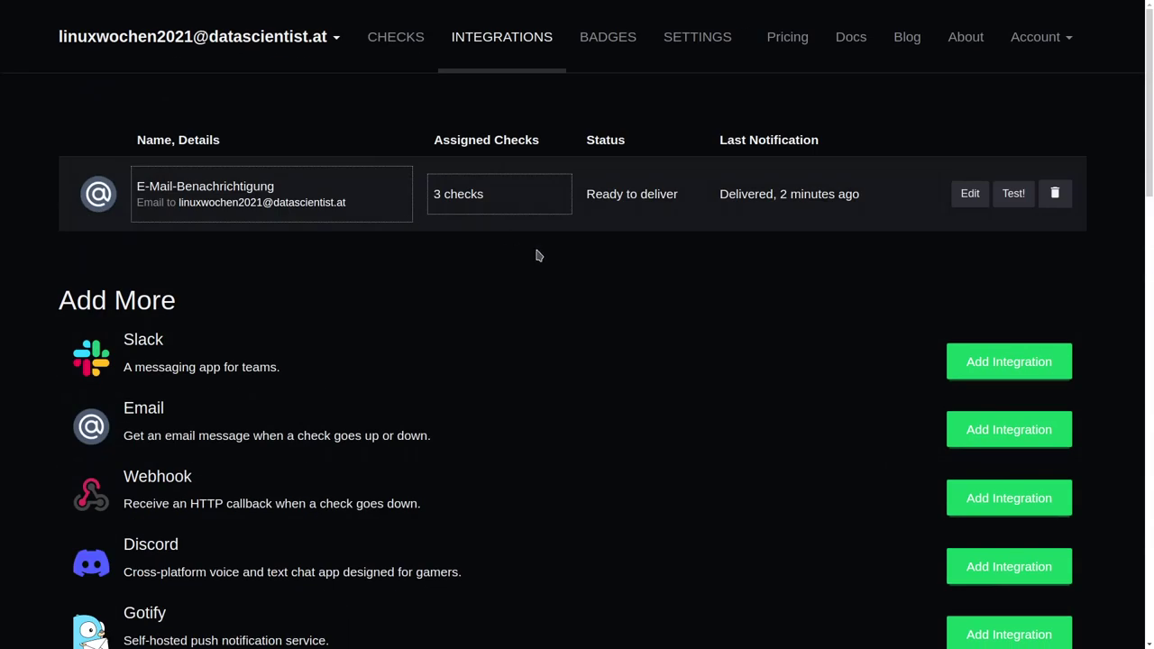
Open the project's status badges and examine the badges for each tag and the overall status
click(611, 40)
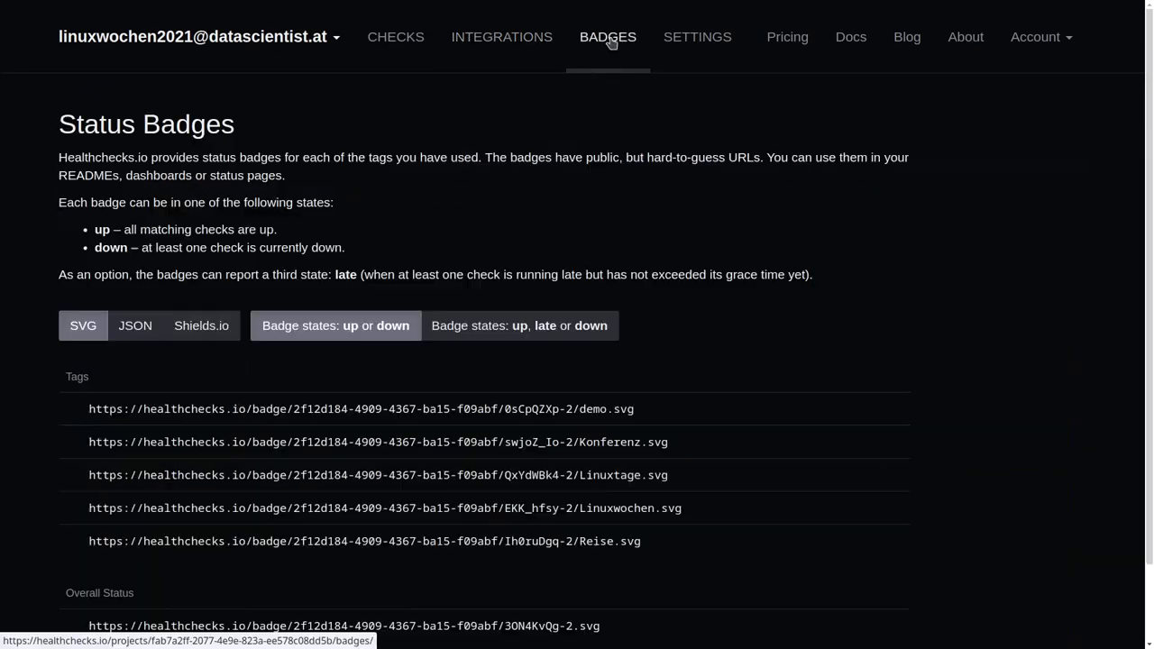
scroll(643, 226, down, 2)
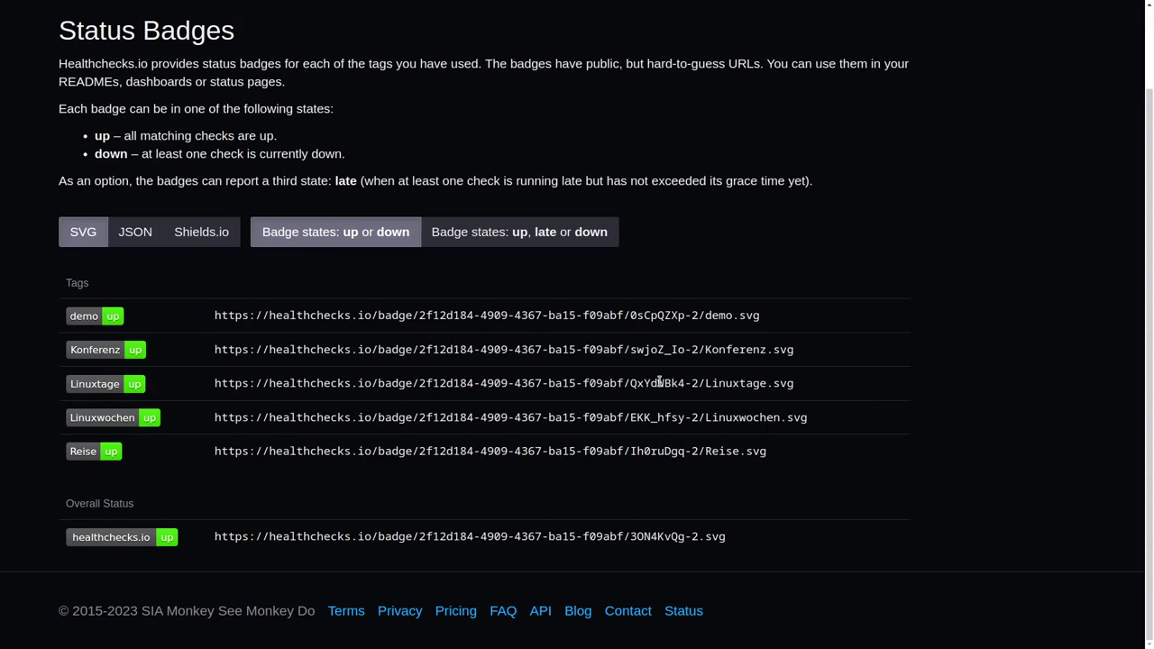
scroll(631, 360, up, 2)
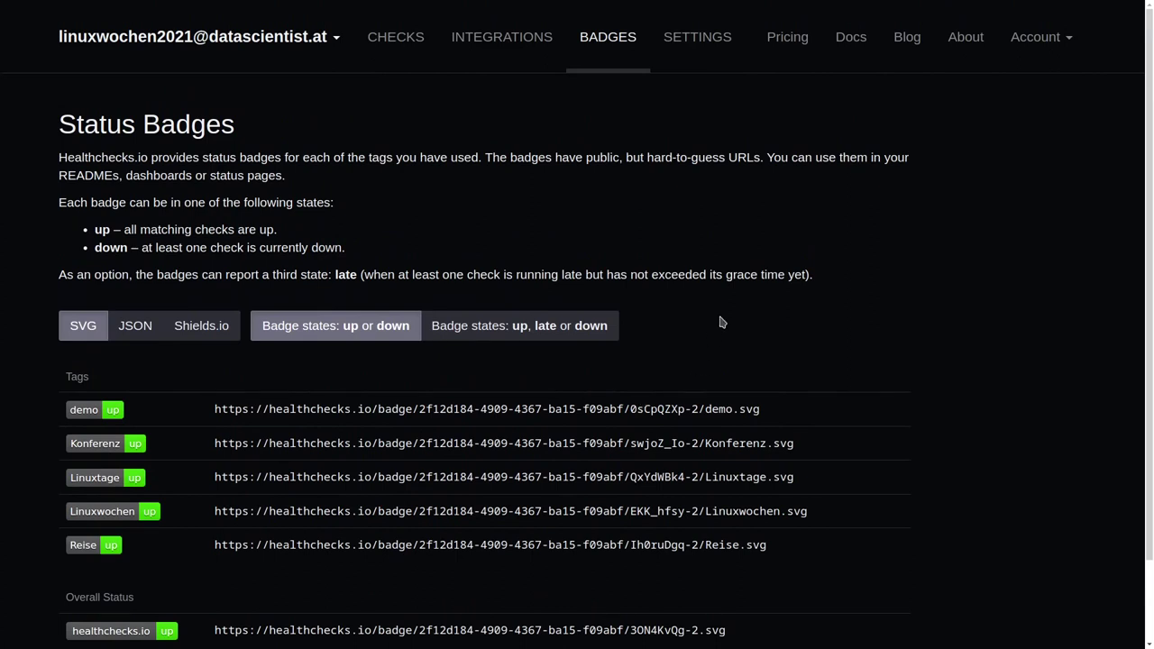